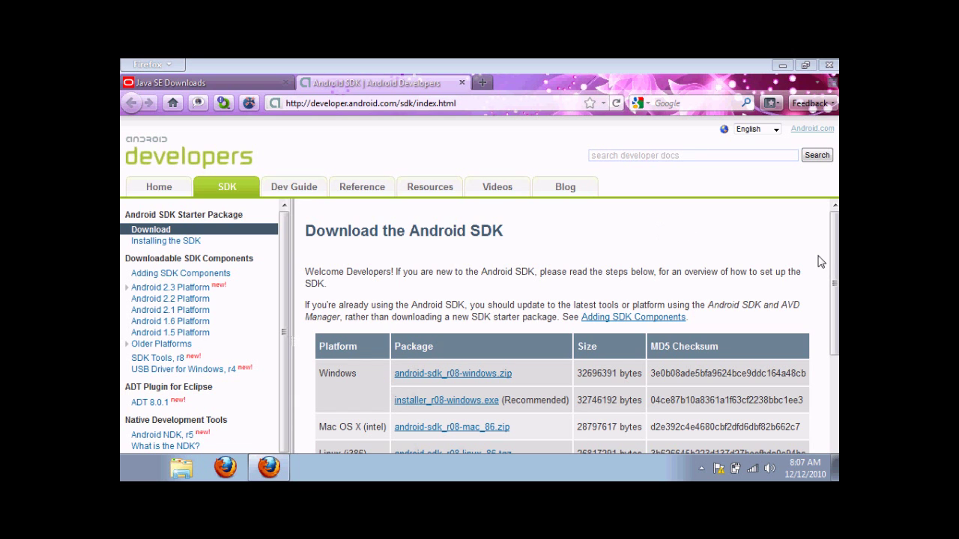
- Review the package table on the Android SDK download page, including the Windows zip android-sdk_r08-windows.zip
left_click_drag(834, 264, 834, 306)
scroll(834, 305, "up", 2)
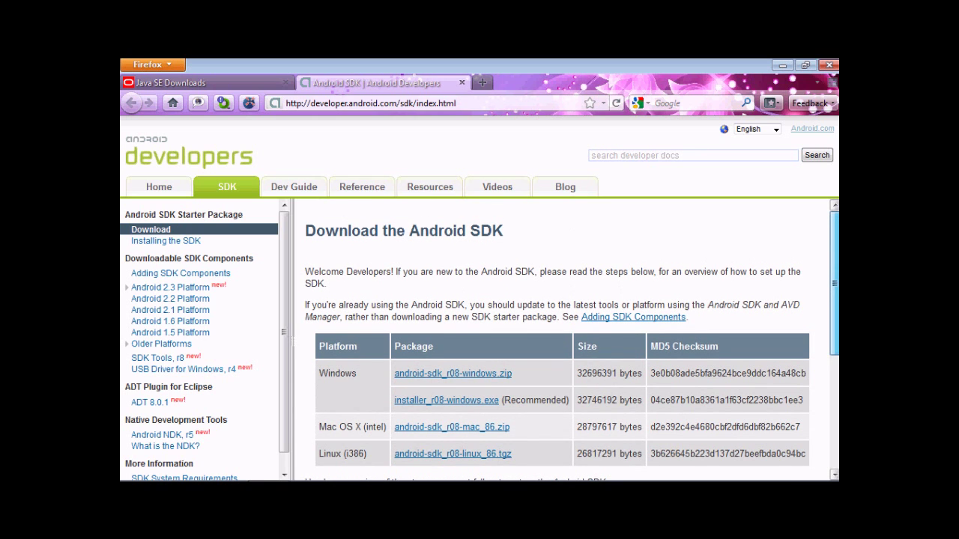
scroll(572, 346, "down", 1)
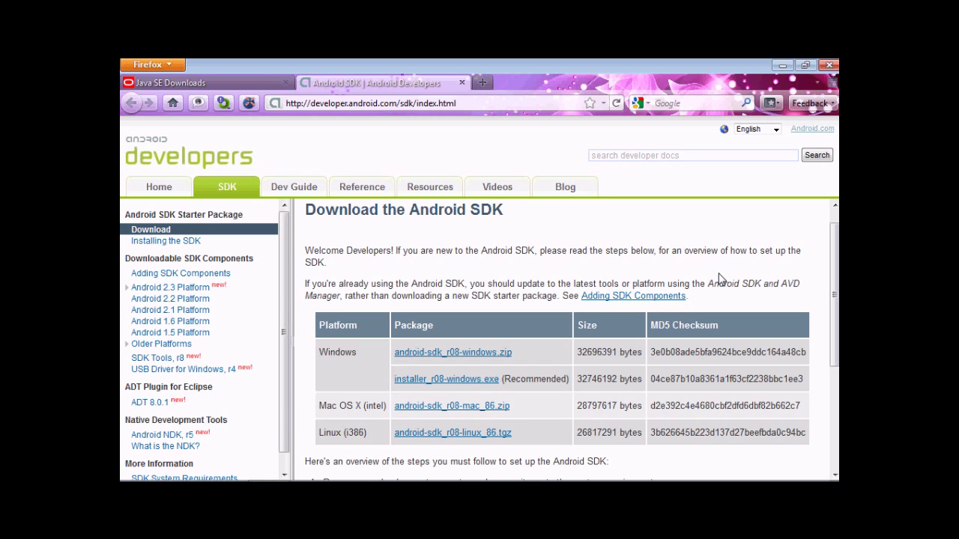
left_click_drag(833, 272, 833, 287)
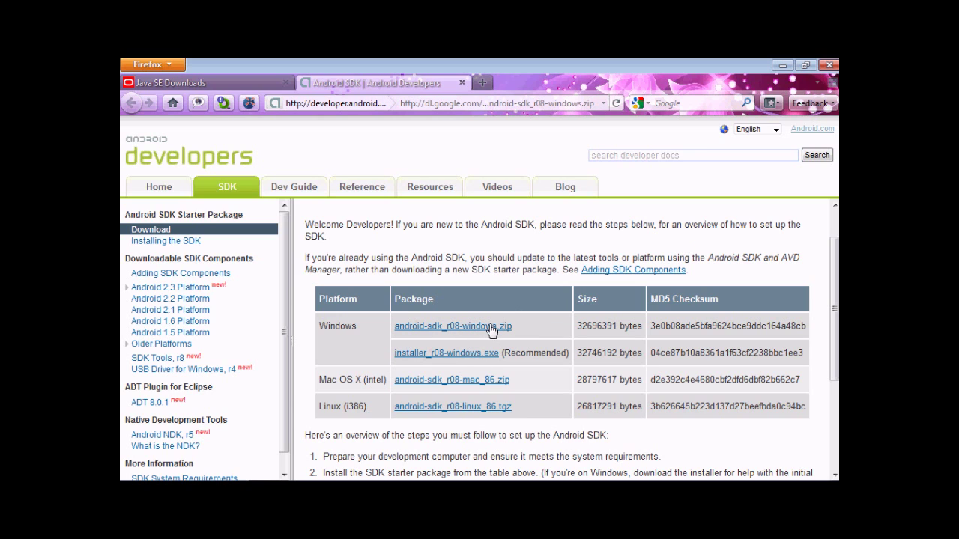
- Minimize the browser and open the Android SDK folder on the desktop
left_click(782, 66)
double_click(696, 194)
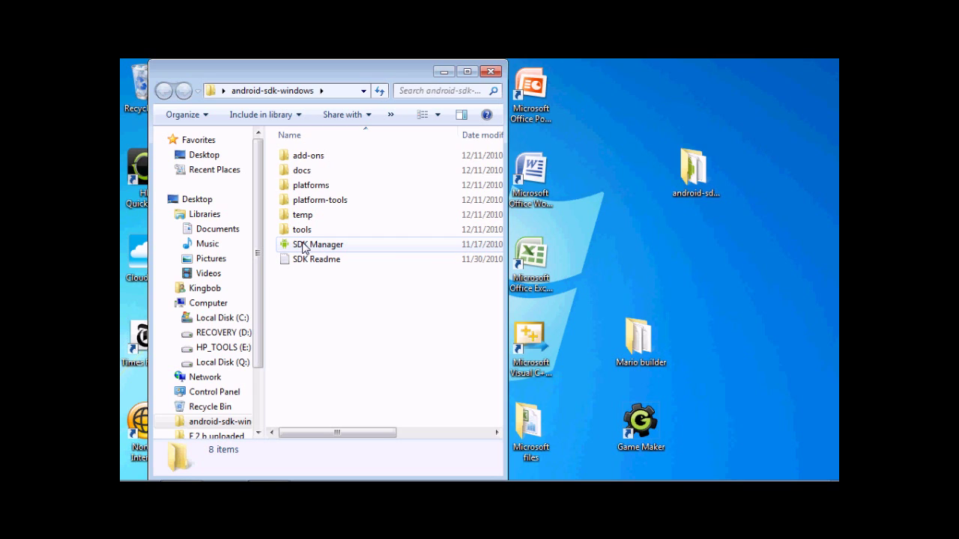
- Switch to Firefox and locate the JDK download for Java SE 6 Update 23 on Oracle's Java SE Downloads page
mouse_move(343, 480)
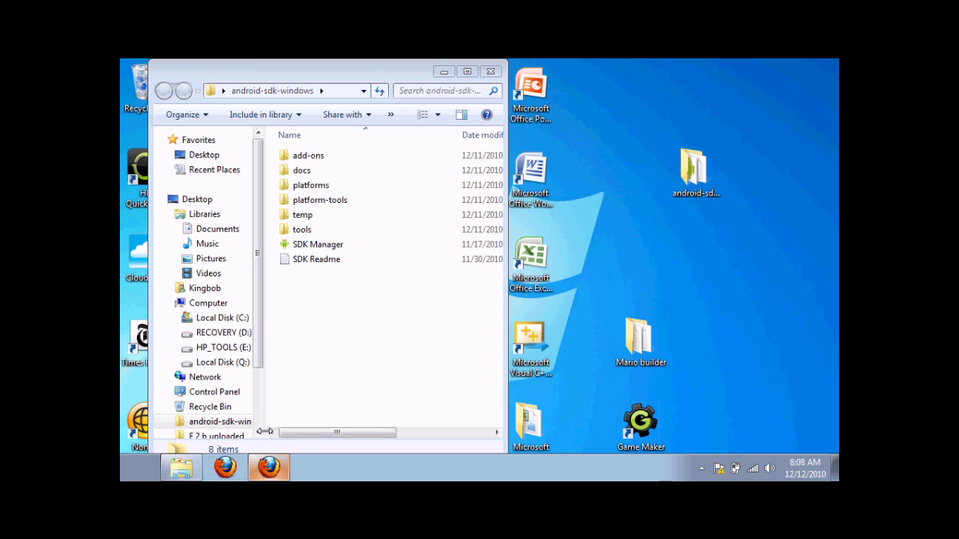
left_click(268, 468)
left_click(187, 81)
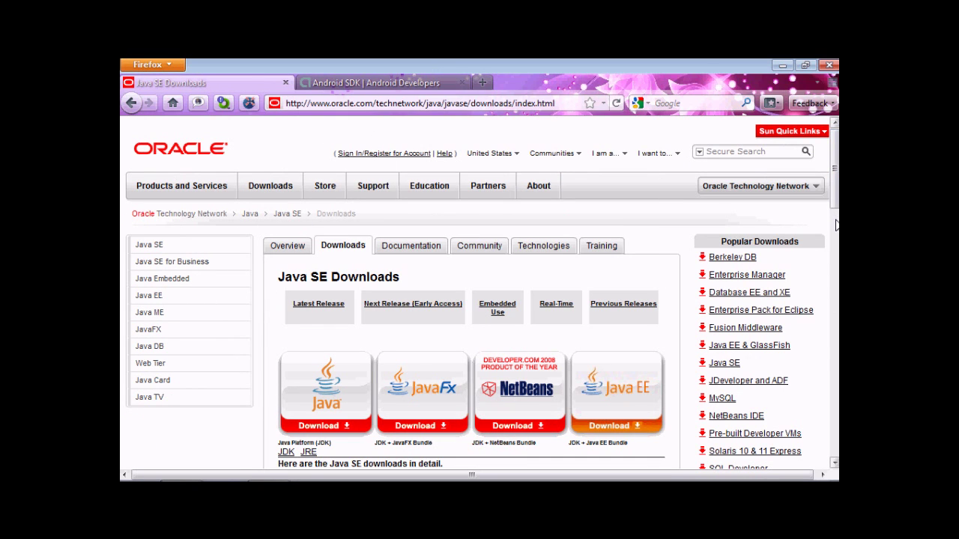
left_click_drag(835, 196, 836, 254)
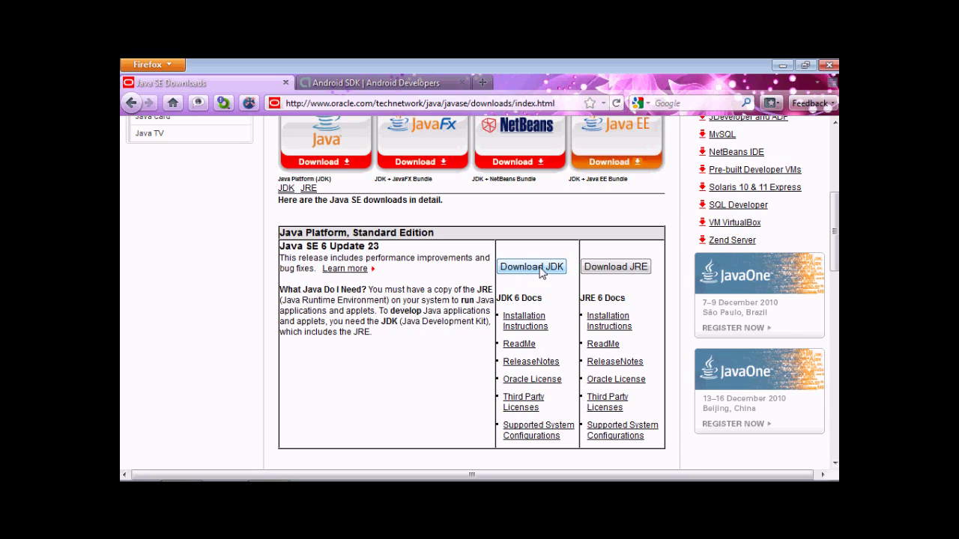
- Launch SDK Manager from the android-sdk-windows folder and minimize the folder window
left_click(782, 66)
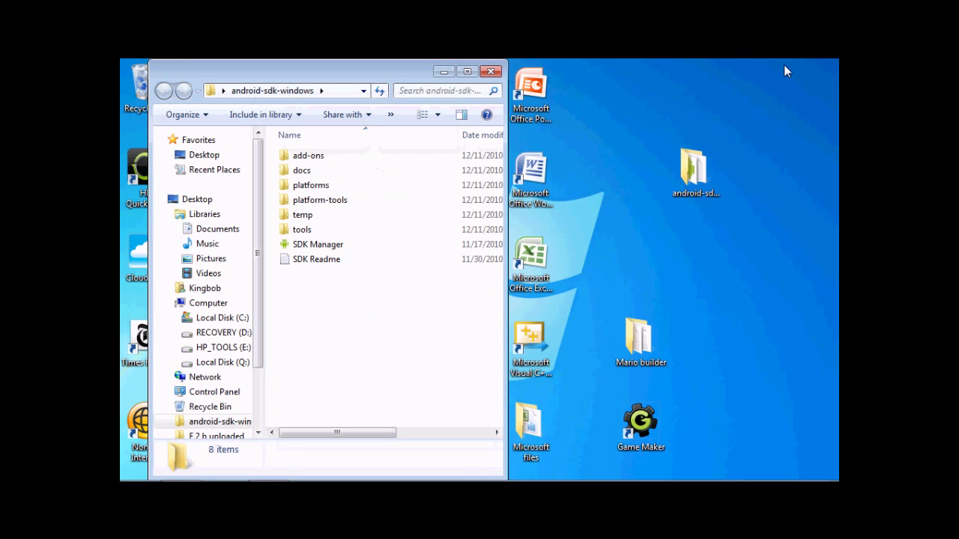
double_click(364, 250)
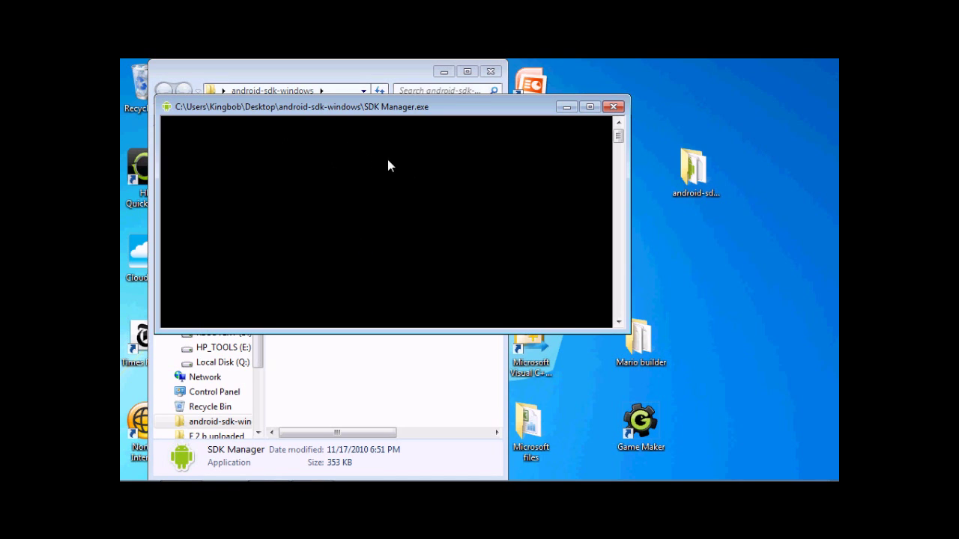
left_click(443, 73)
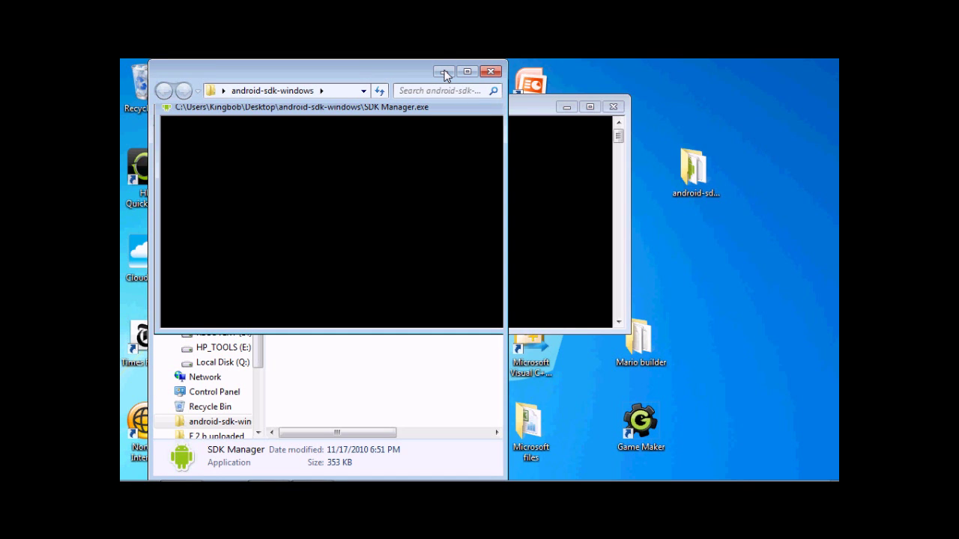
right_click(445, 75)
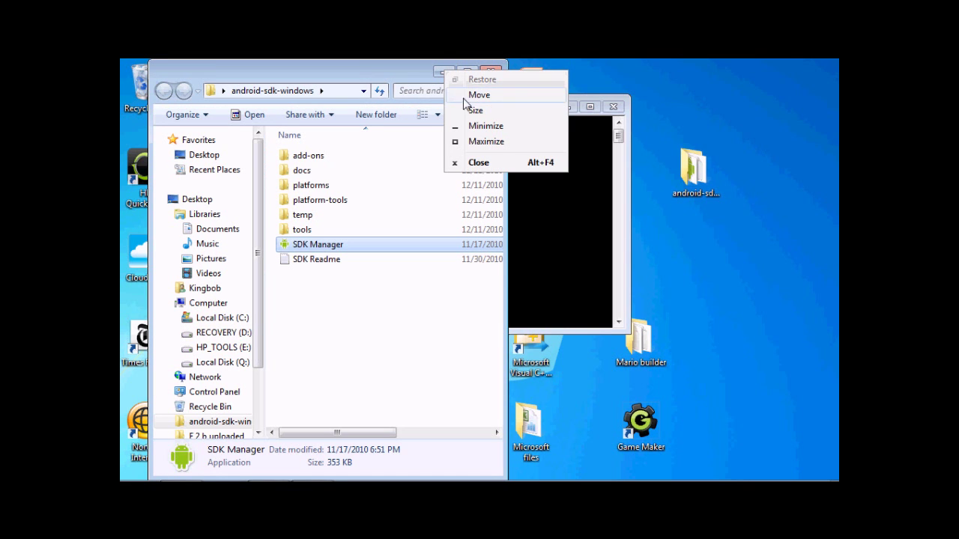
left_click(478, 126)
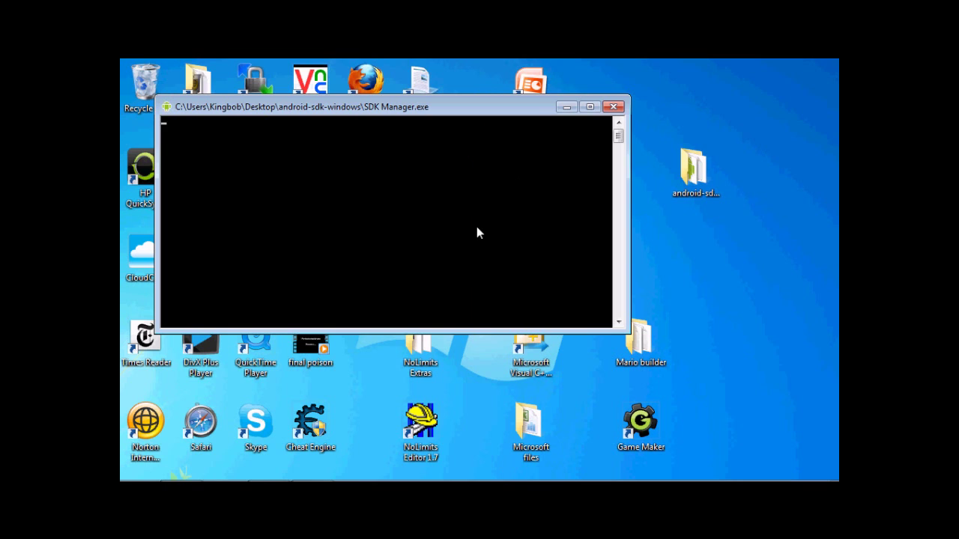
- Minimize the SDK Manager console window and cancel the proposed installation of the SDK samples
mouse_move(367, 480)
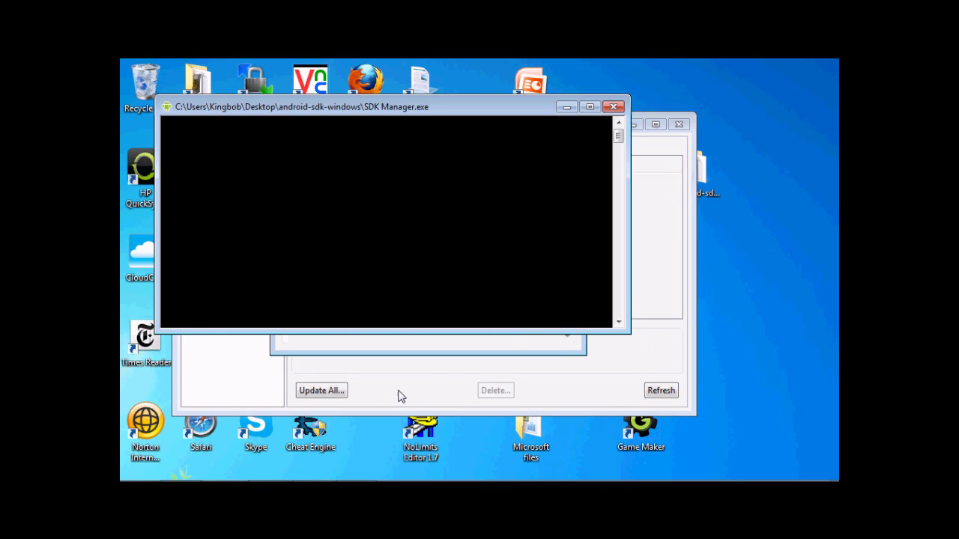
left_click(563, 110)
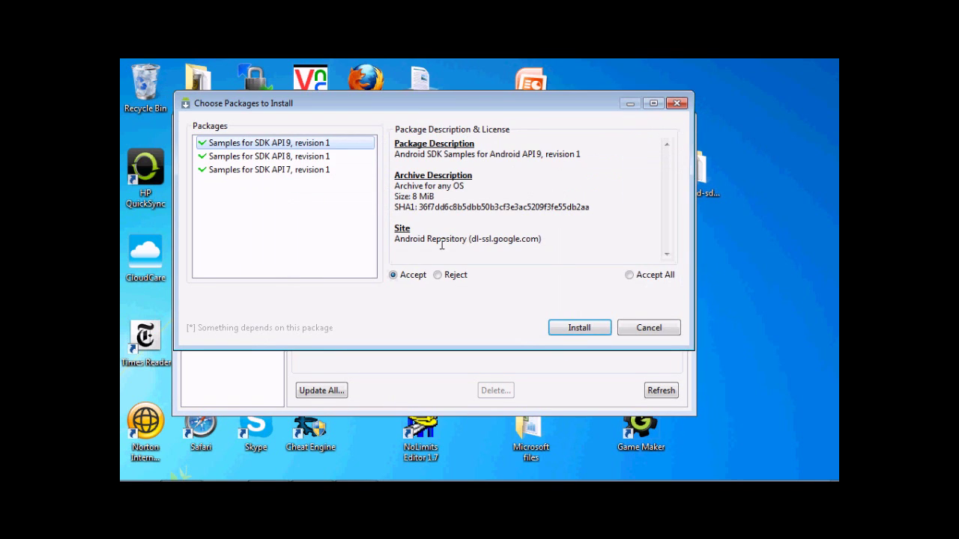
left_click(648, 328)
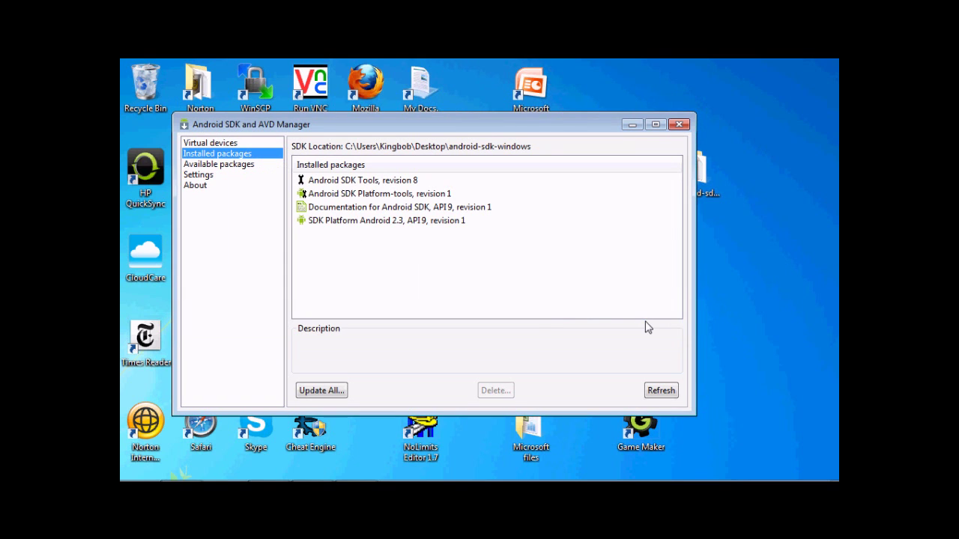
left_click(203, 176)
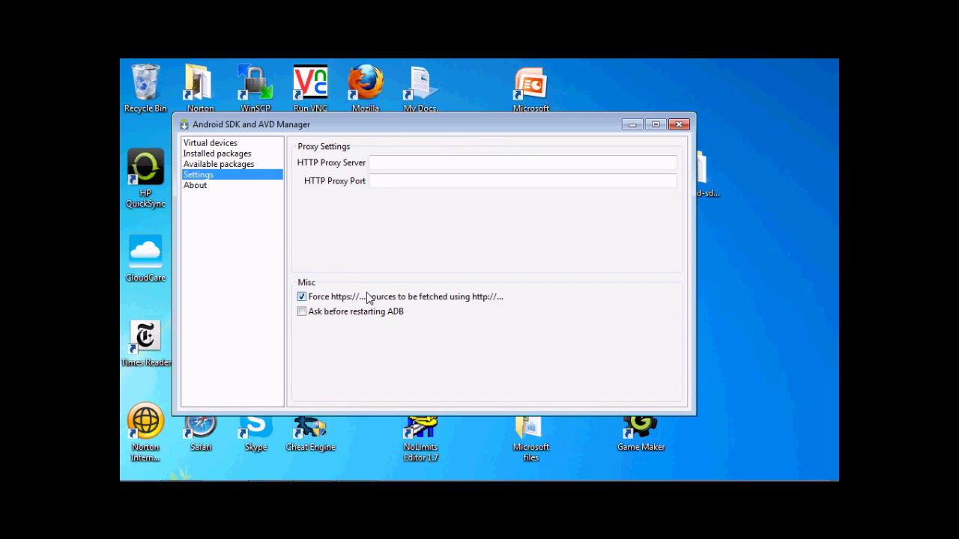
left_click(399, 298)
left_click(328, 302)
- Show the packages available for download under Android Repository, with the updates-only filter turned off
left_click(223, 154)
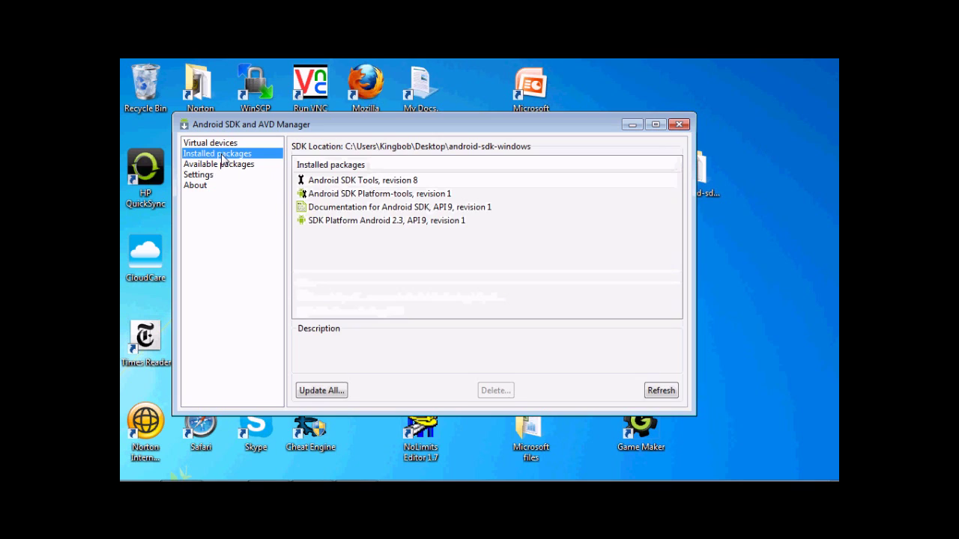
left_click(222, 165)
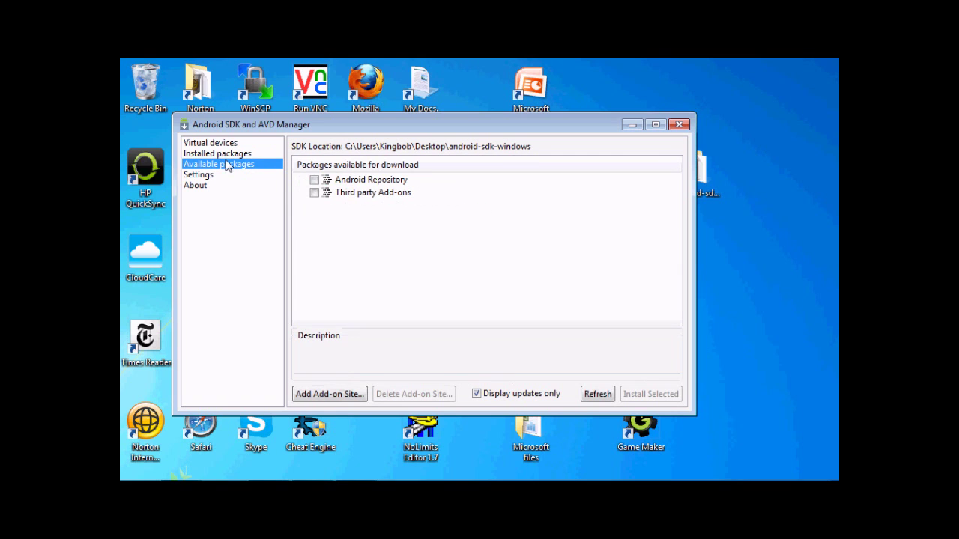
left_click(303, 181)
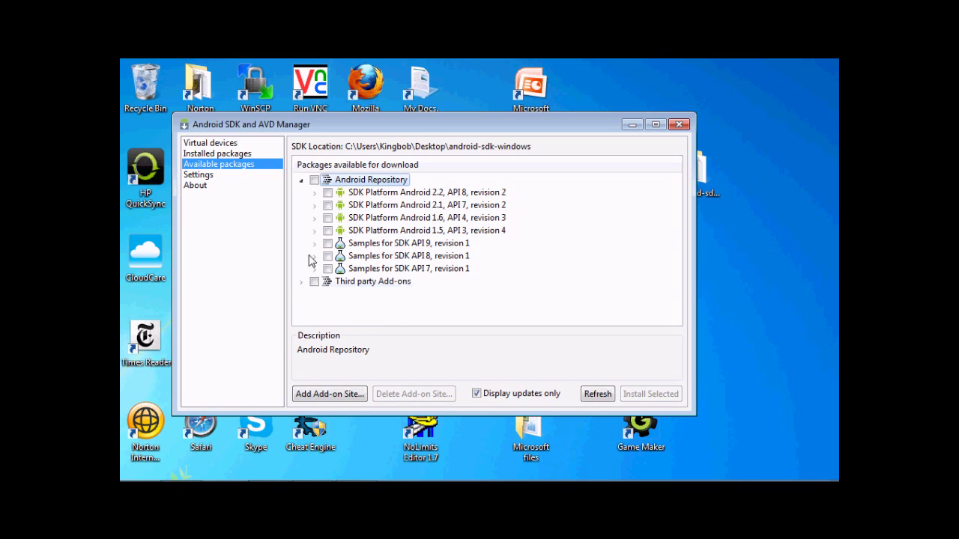
left_click(477, 394)
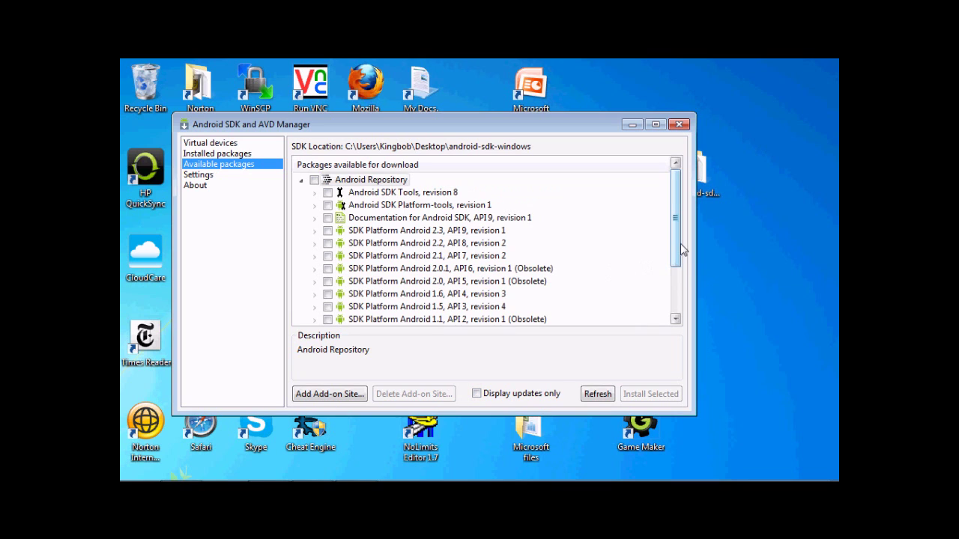
scroll(680, 251, "down", 1)
scroll(678, 251, "up", 1)
- Select the entire Android Repository, then exclude Android SDK Tools, Platform-tools and the API 9 documentation
left_click(314, 180)
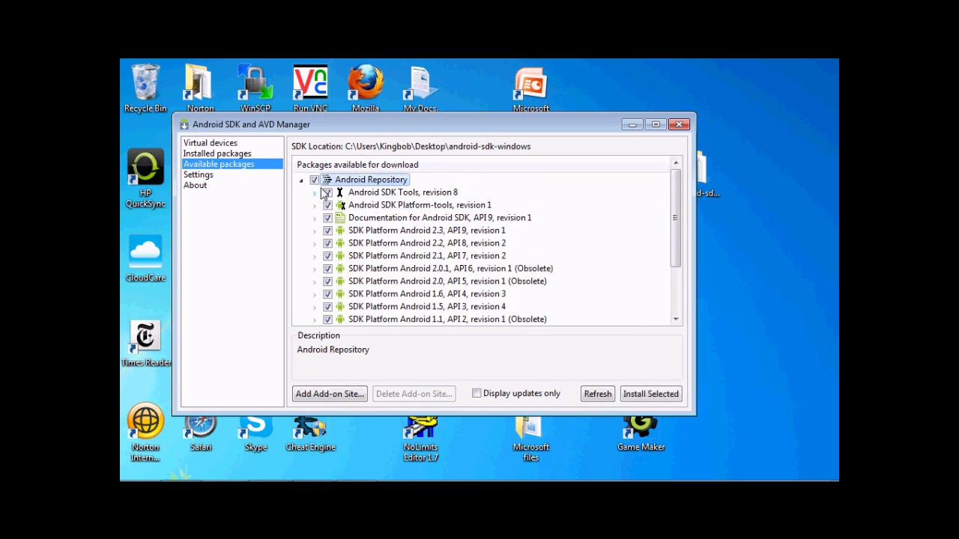
left_click(327, 193)
left_click(327, 206)
left_click(327, 218)
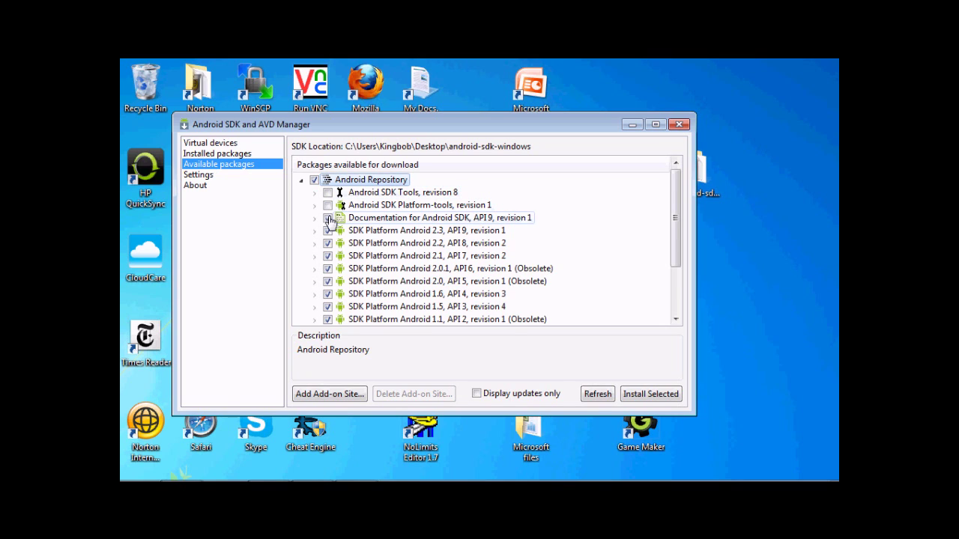
left_click(397, 231)
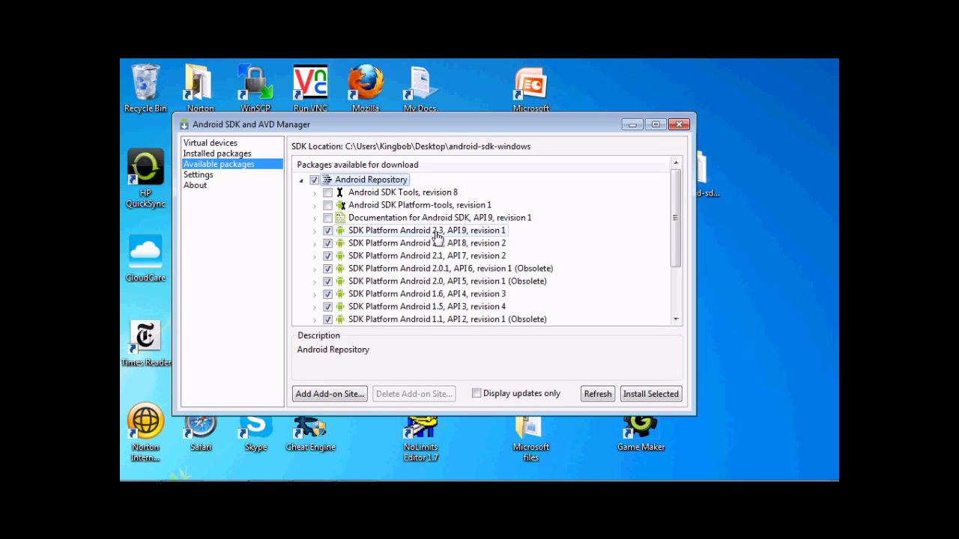
- Deselect the older SDK platforms from Android 2.2 down to Android 1.1
left_click(328, 244)
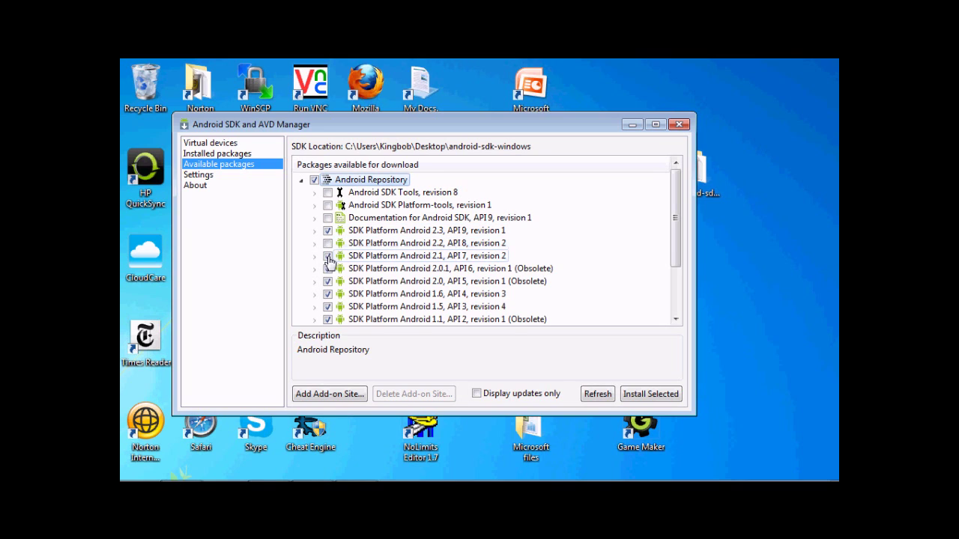
left_click(327, 268)
left_click(327, 281)
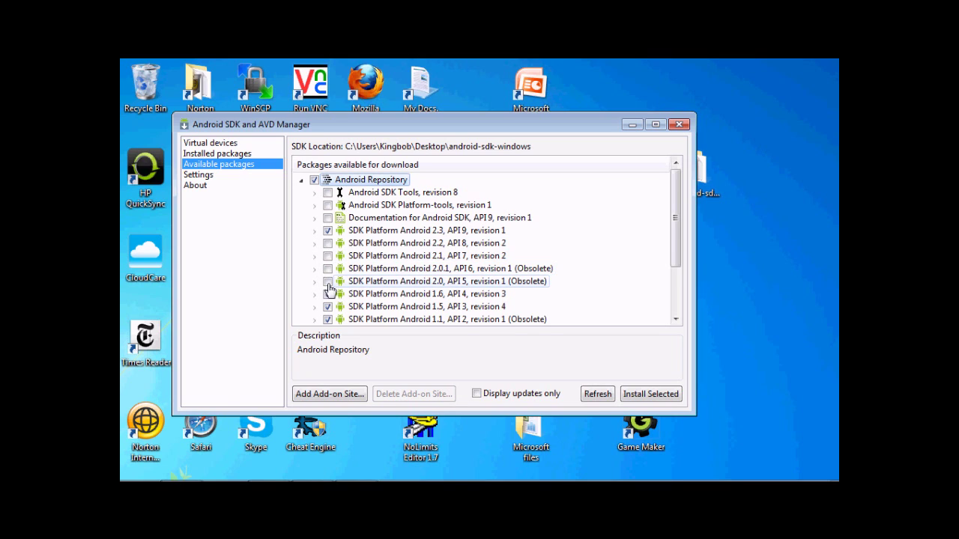
left_click(328, 294)
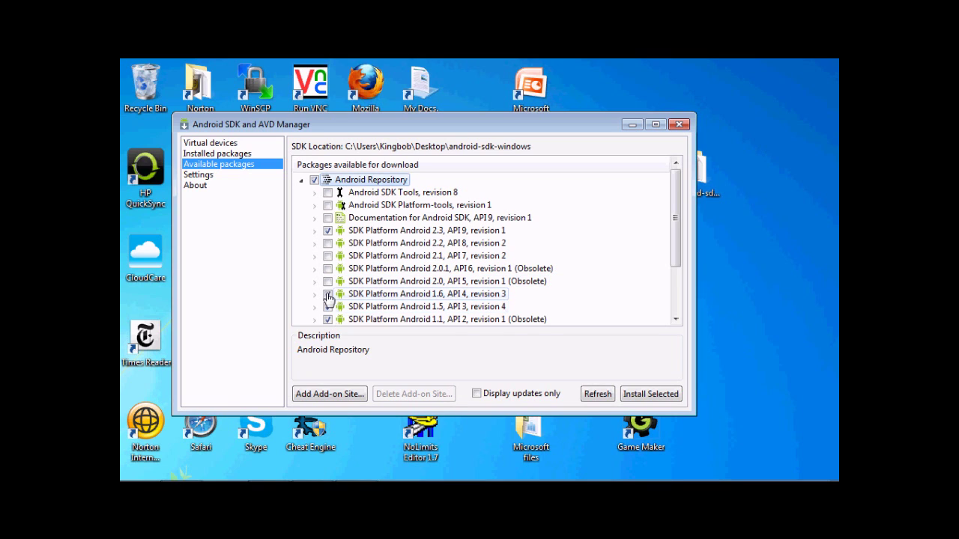
left_click(328, 306)
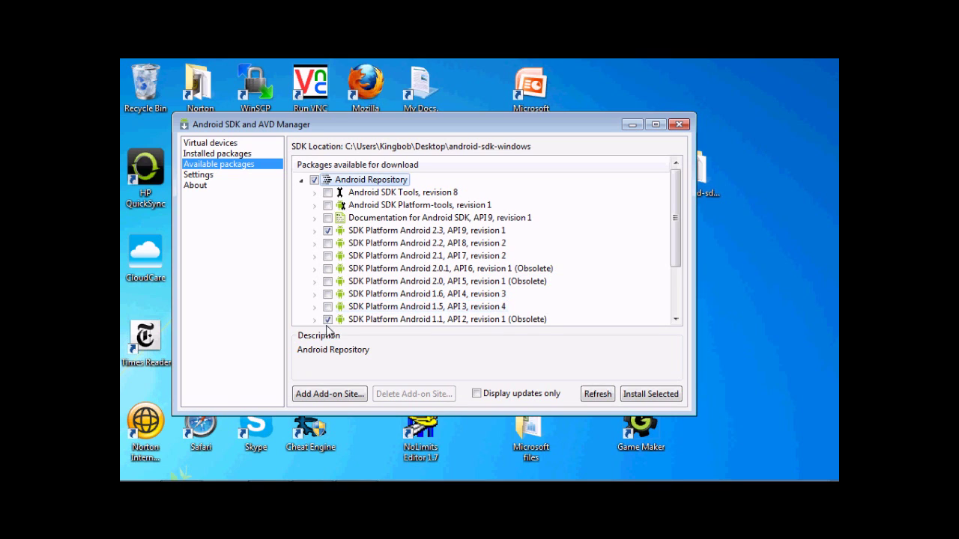
left_click(328, 319)
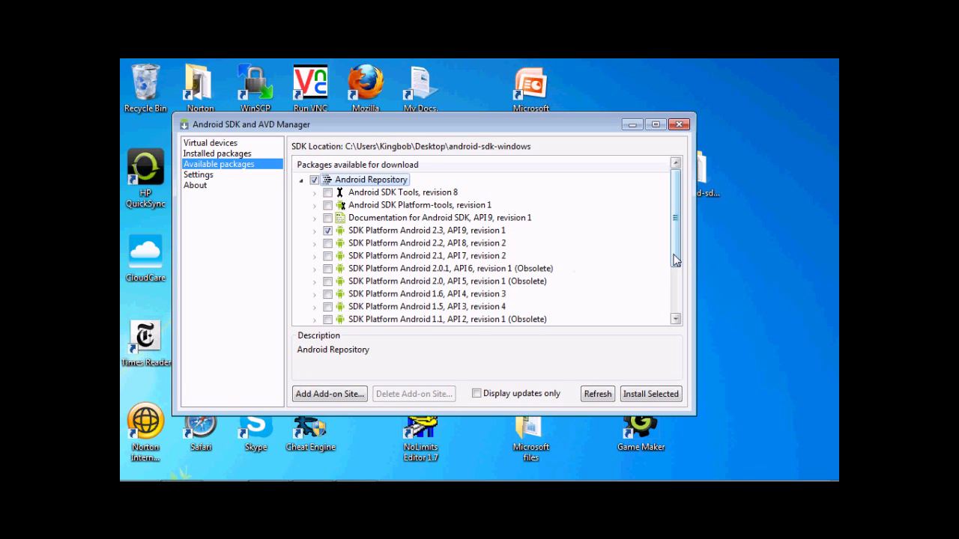
- Deselect the SDK samples for API 9, API 8 and API 7
left_click_drag(674, 264, 675, 276)
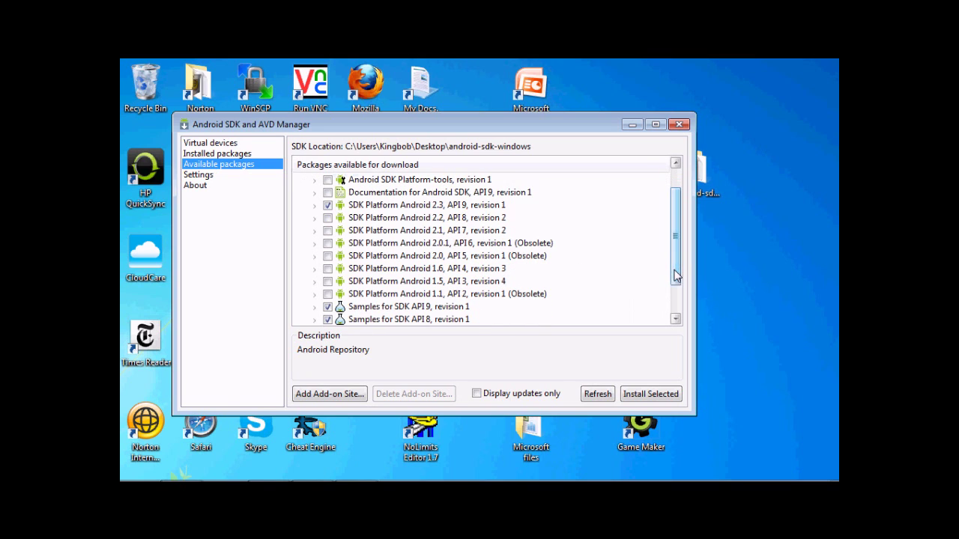
left_click(327, 306)
left_click(327, 319)
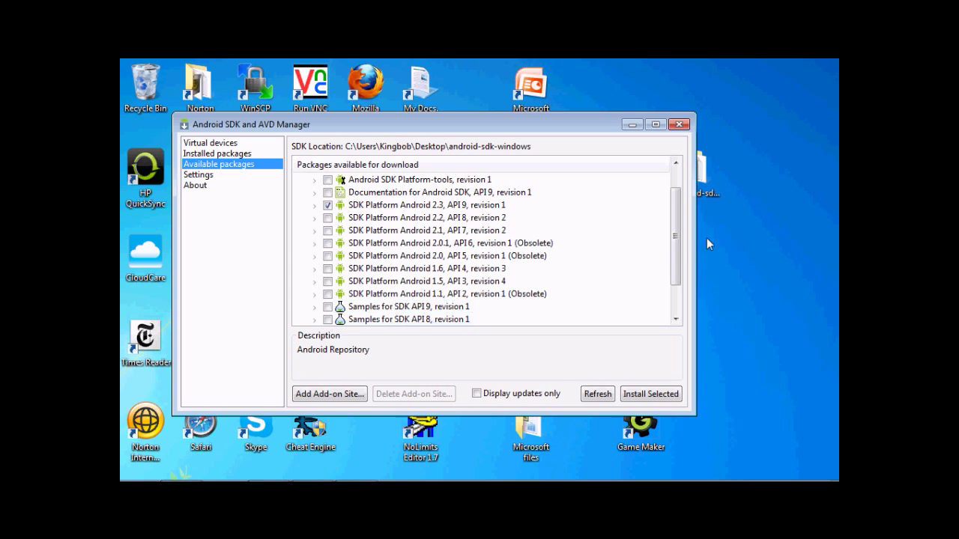
left_click_drag(675, 238, 677, 257)
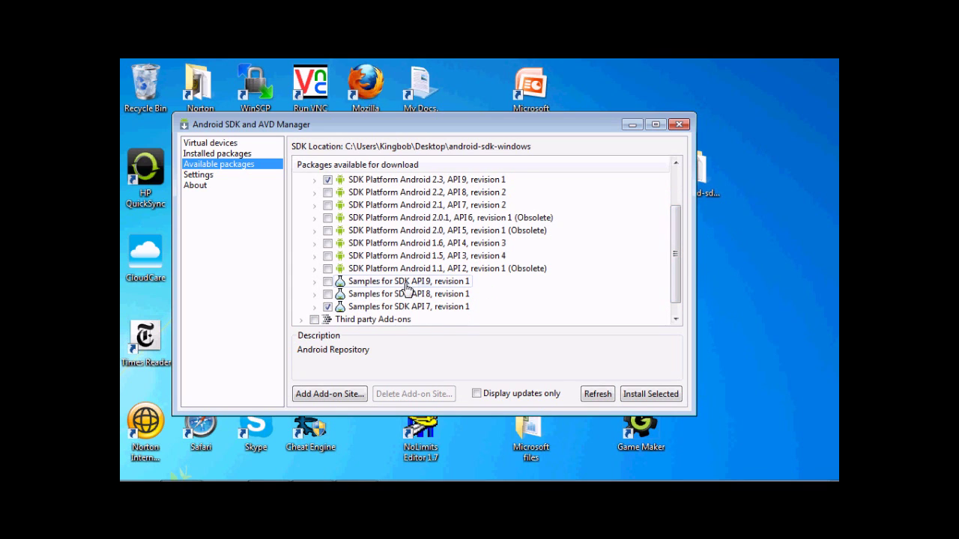
left_click(327, 307)
left_click(328, 306)
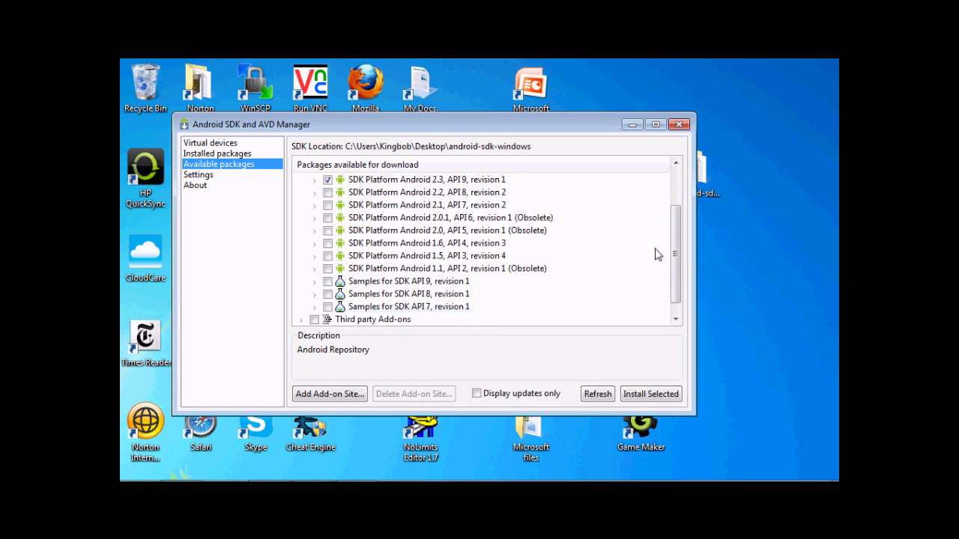
left_click_drag(676, 258, 676, 219)
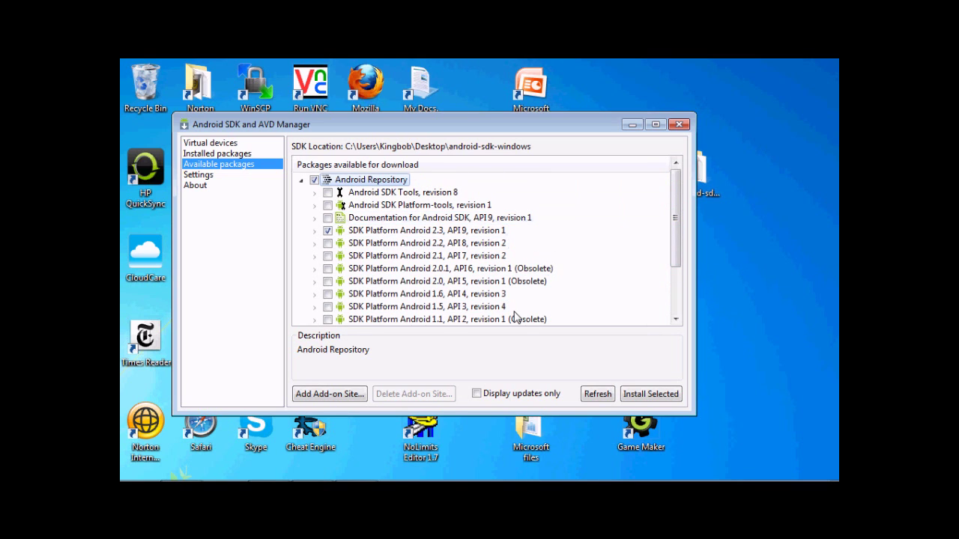
left_click(643, 395)
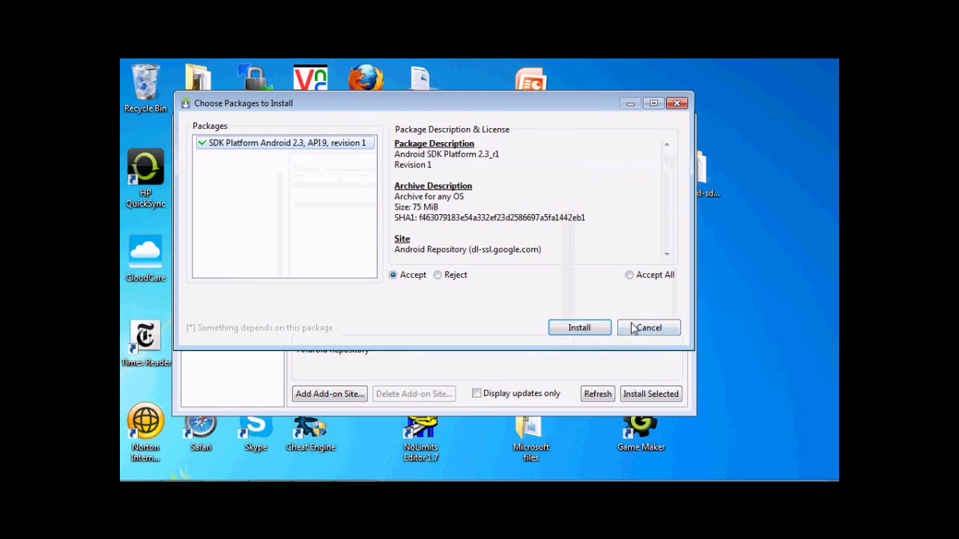
left_click(631, 276)
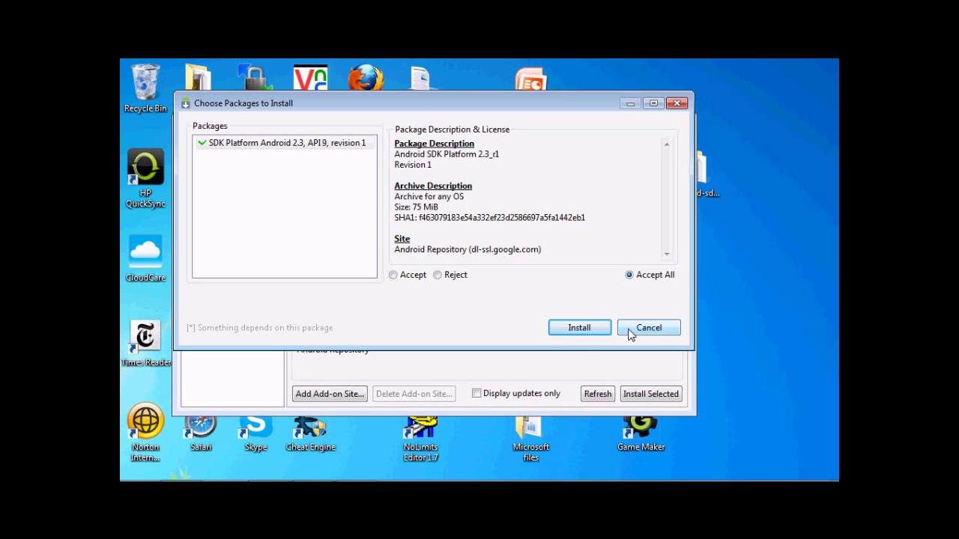
left_click(629, 331)
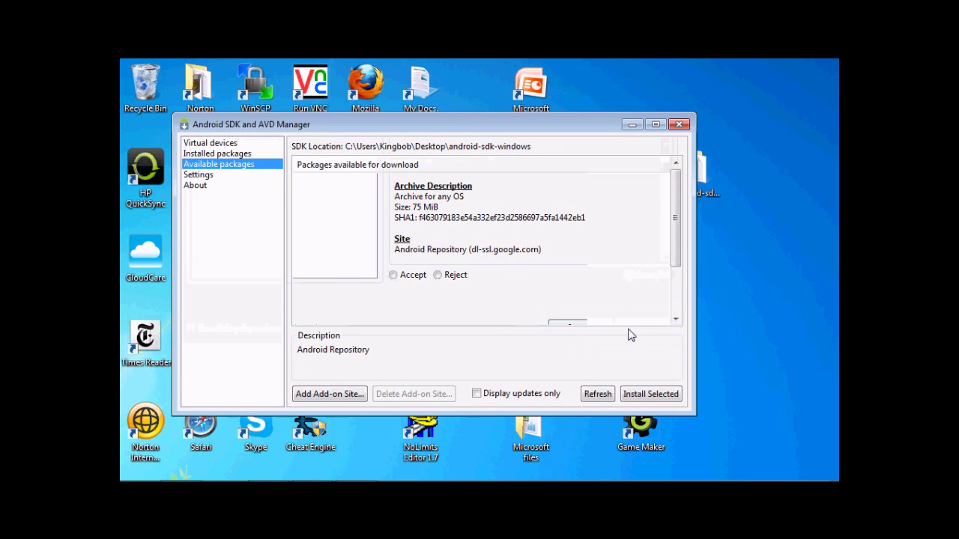
- Check the installed packages for SDK Platform Android 2.3, API 9, and view its description
left_click(233, 156)
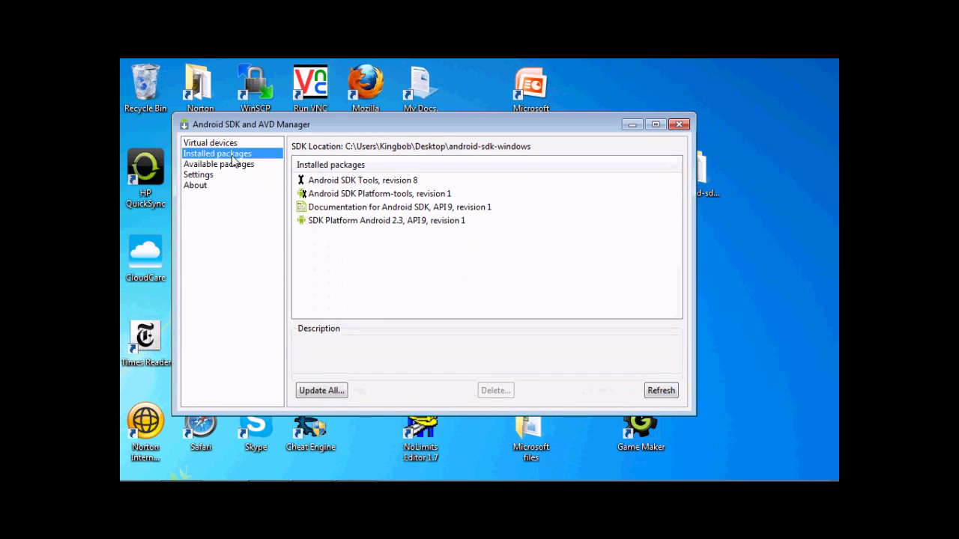
left_click(365, 223)
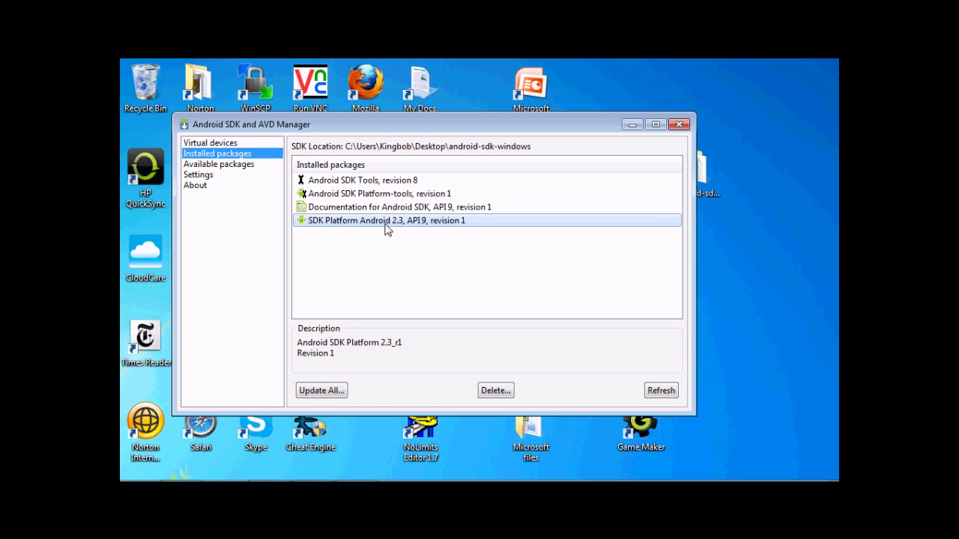
- Start a new virtual device named iPodtutorialdudes, targeting Android 2.3 - API Level 9, with a 200 MiB SD card
left_click(211, 142)
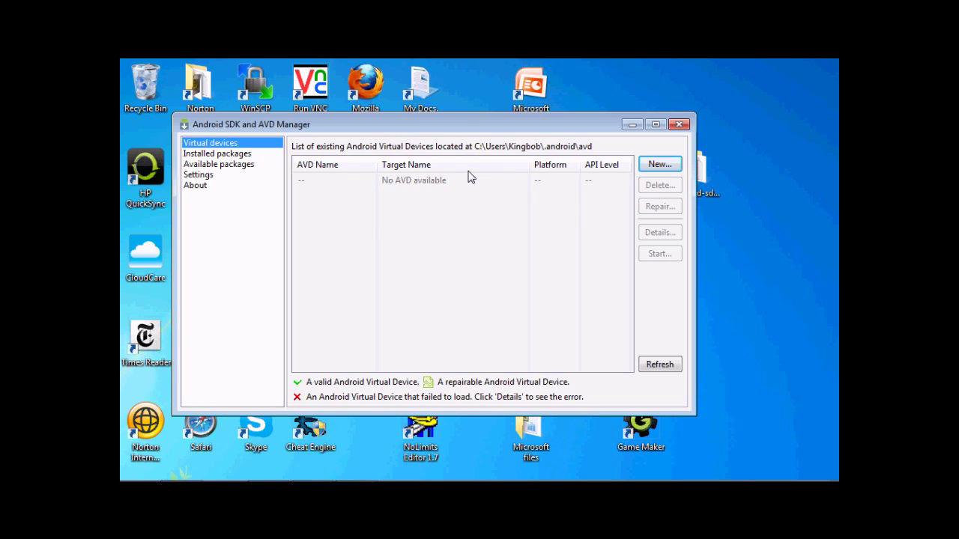
left_click(648, 171)
type("i")
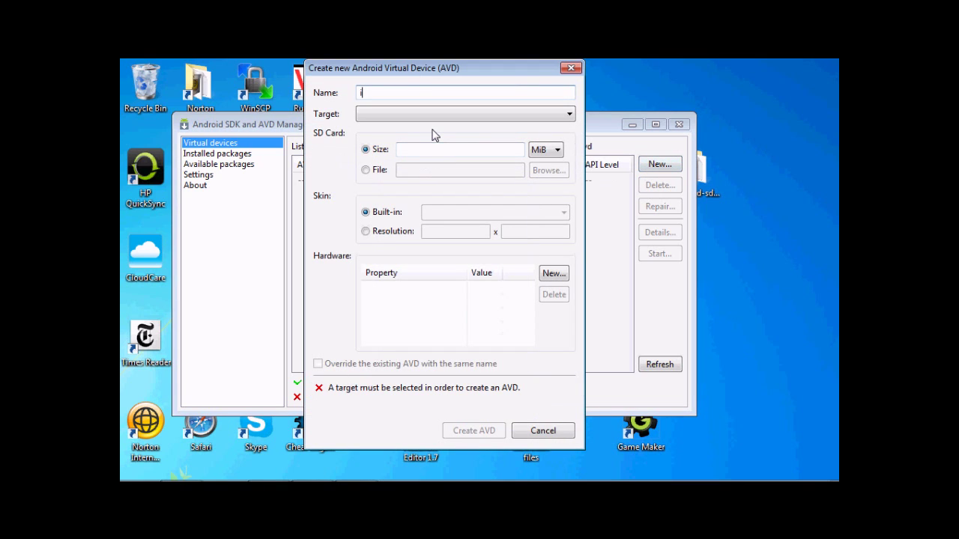
type("Podtutorialdudes")
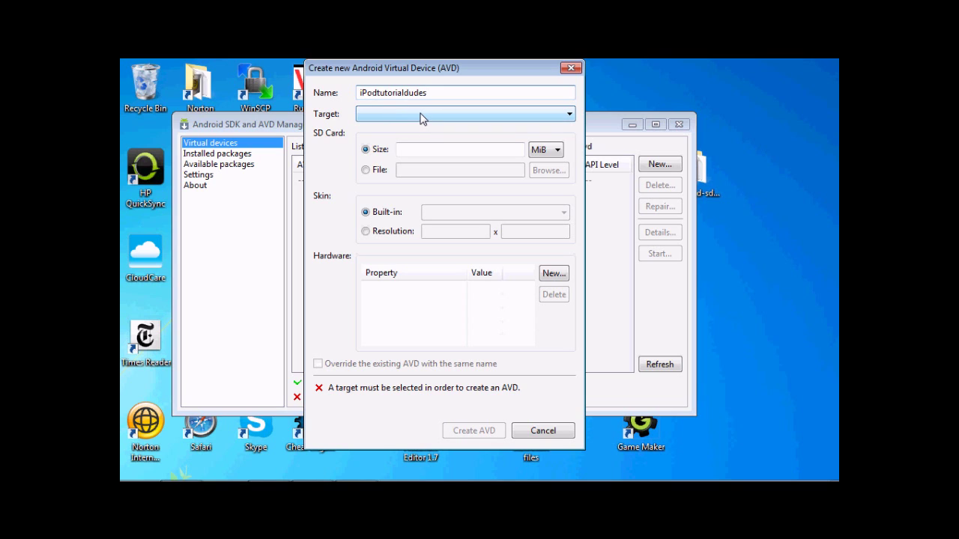
left_click(422, 118)
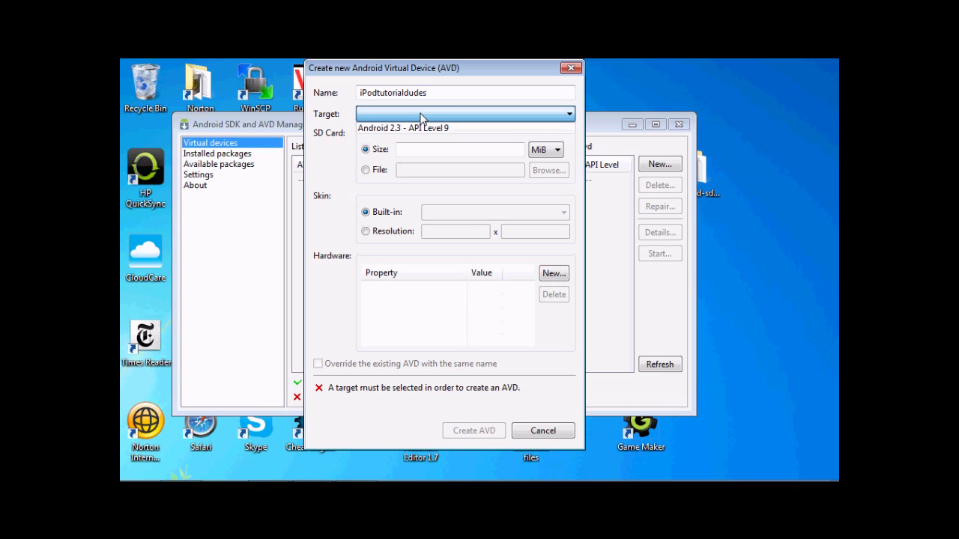
left_click(397, 128)
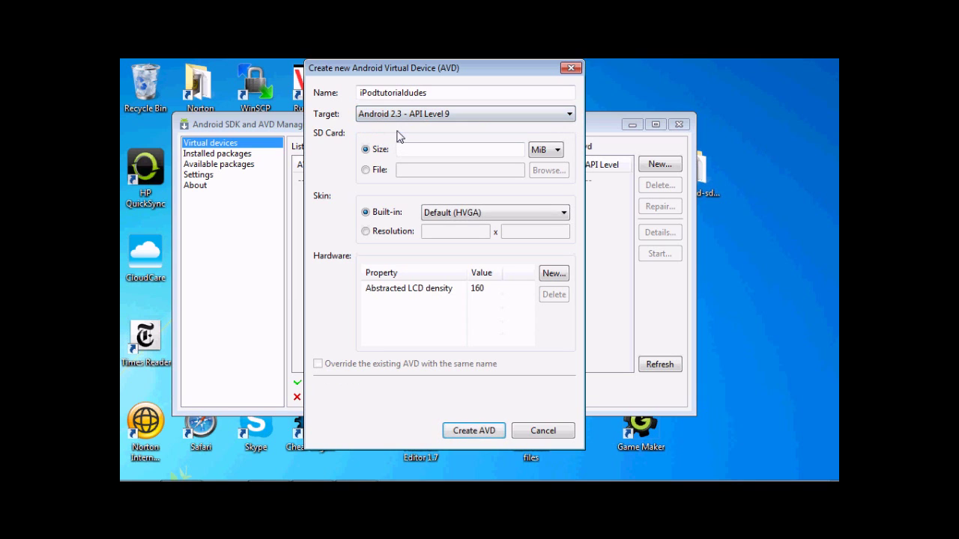
left_click(411, 148)
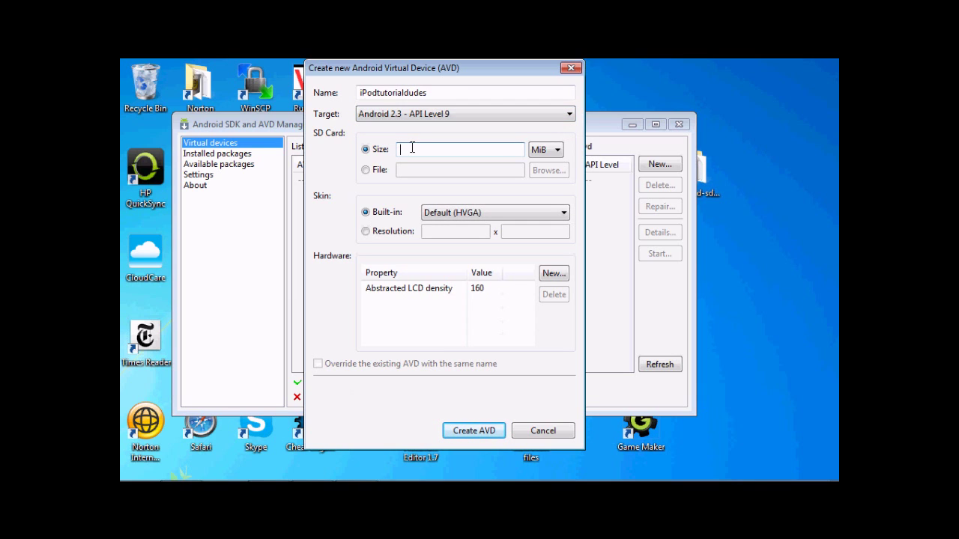
type("200")
- Add the Keyboard support hardware property to the new virtual device
left_click(555, 279)
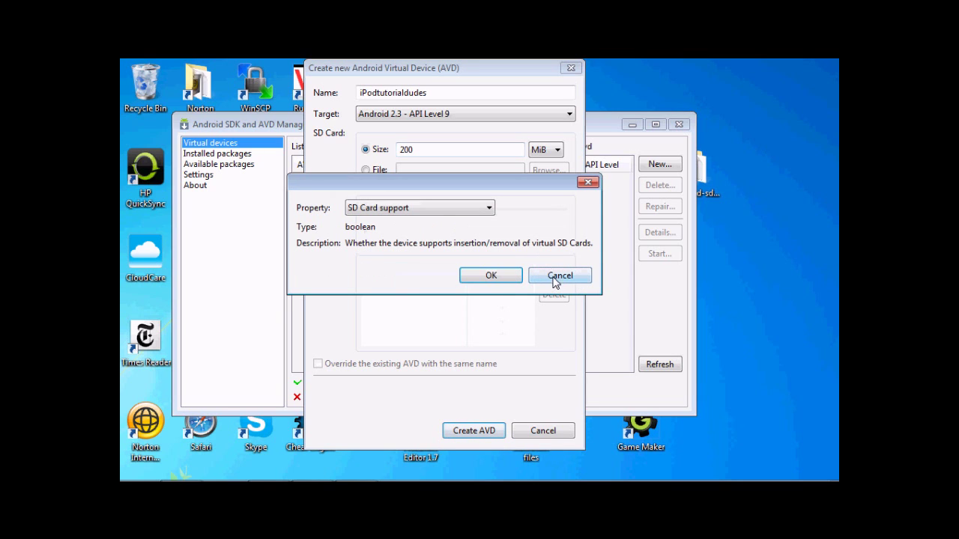
left_click(487, 208)
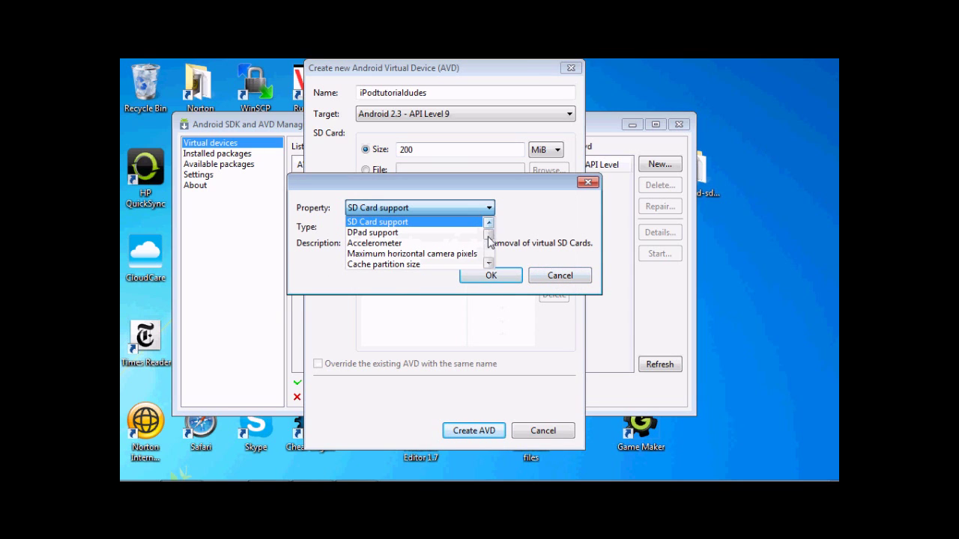
scroll(489, 241, "down", 3)
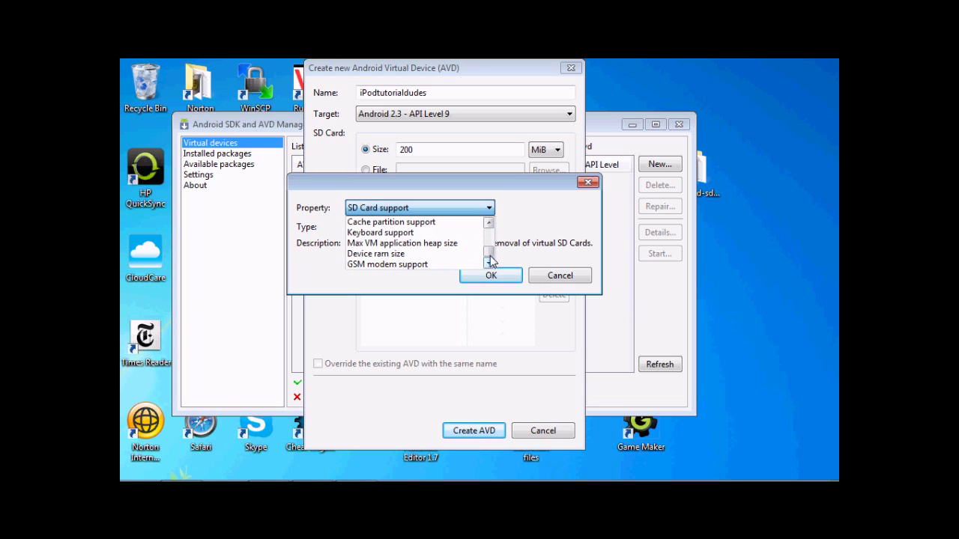
left_click(426, 233)
left_click(412, 276)
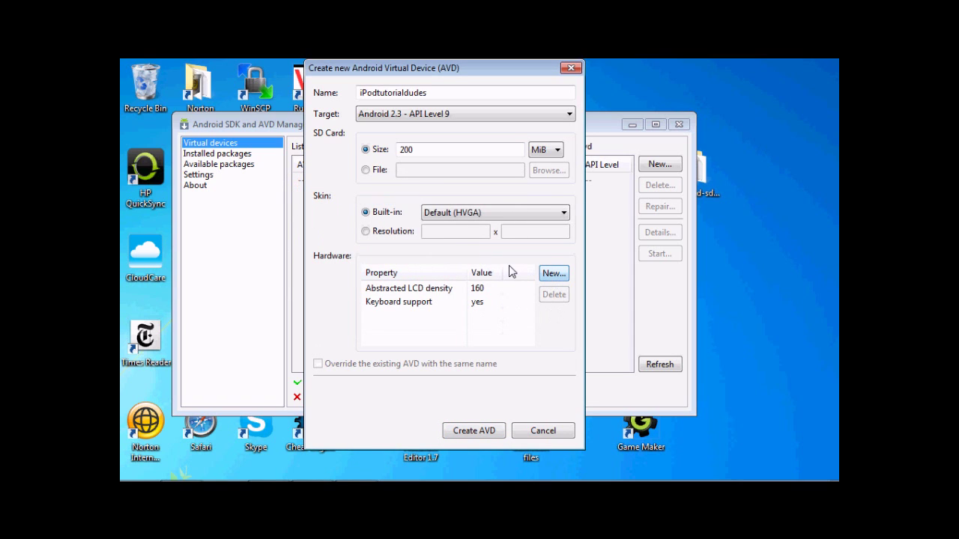
- Add the Battery support hardware property to the new virtual device
left_click(561, 275)
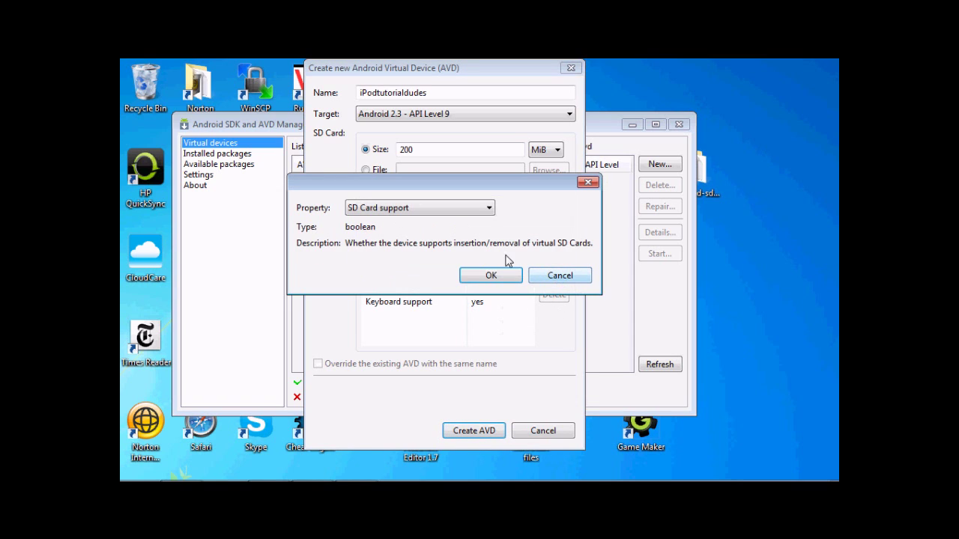
left_click(486, 209)
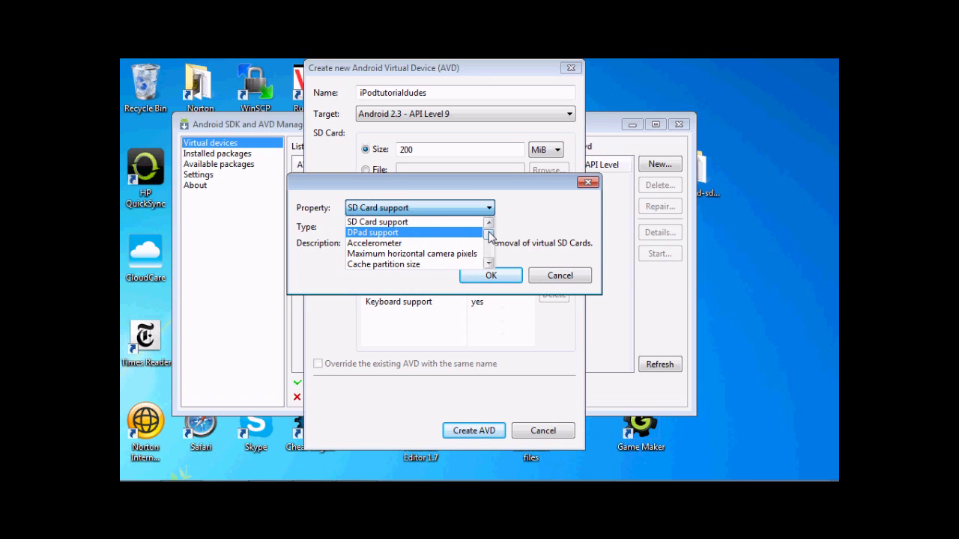
left_click_drag(488, 235, 487, 247)
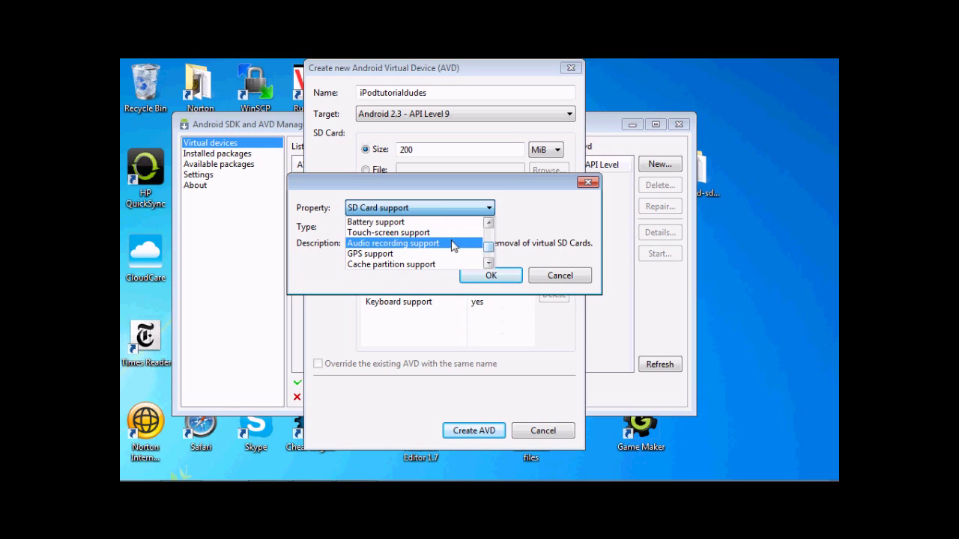
left_click(414, 224)
left_click(404, 277)
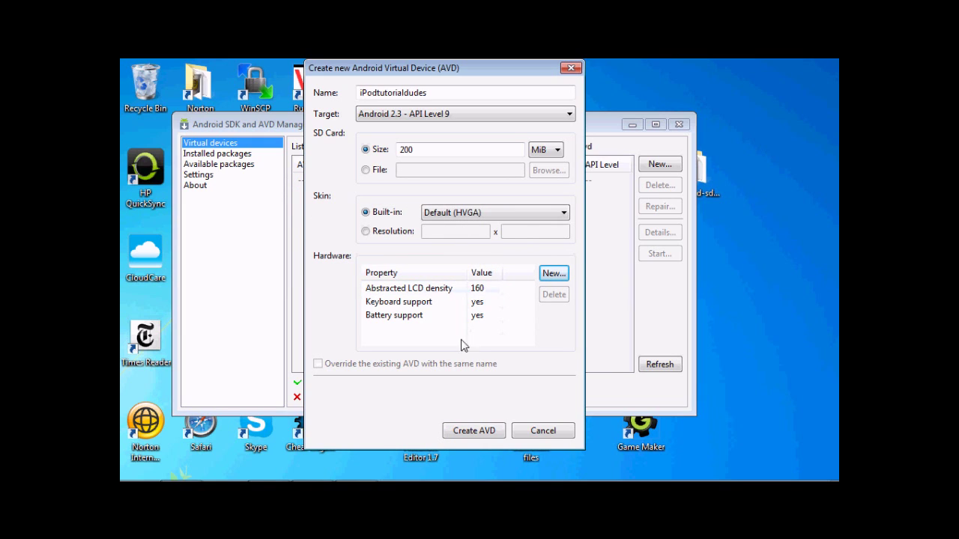
- Create the configured virtual device and dismiss the creation result
left_click(477, 434)
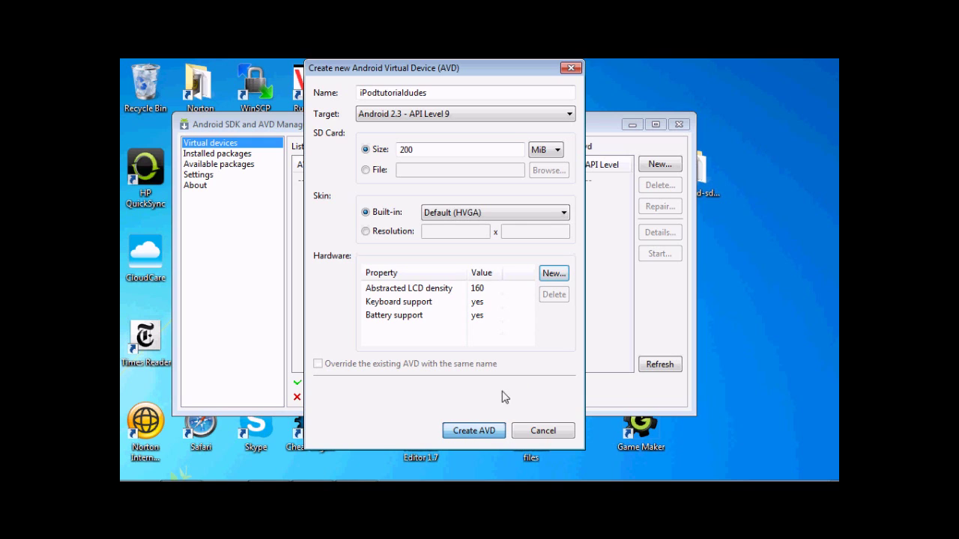
left_click(472, 433)
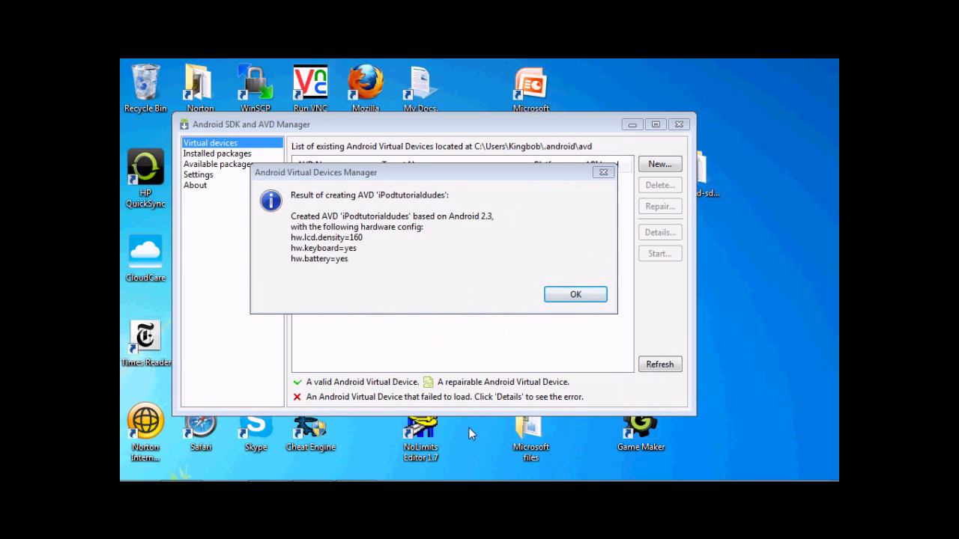
left_click(574, 295)
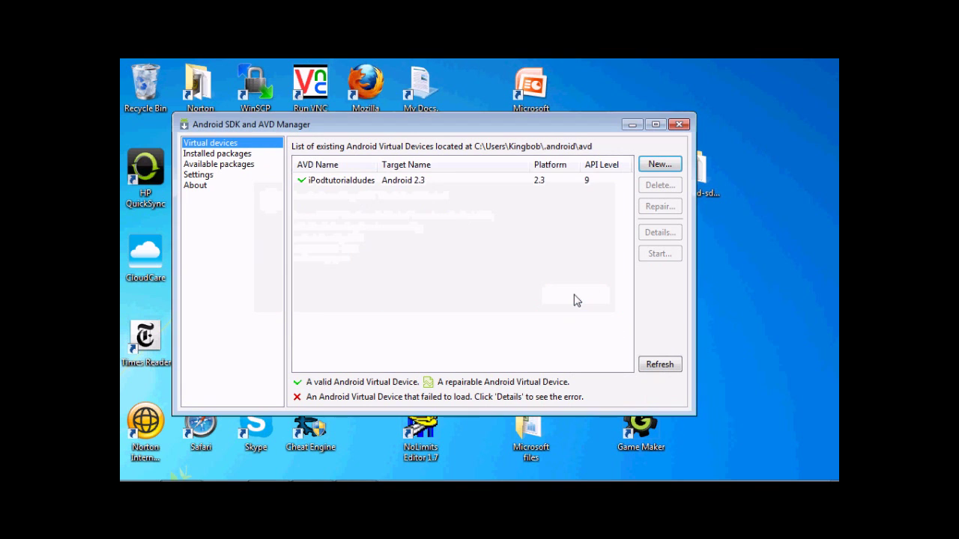
- Launch the iPodtutorialdudes virtual device with the default launch options and reposition its emulator window slightly up on the desktop
left_click(440, 182)
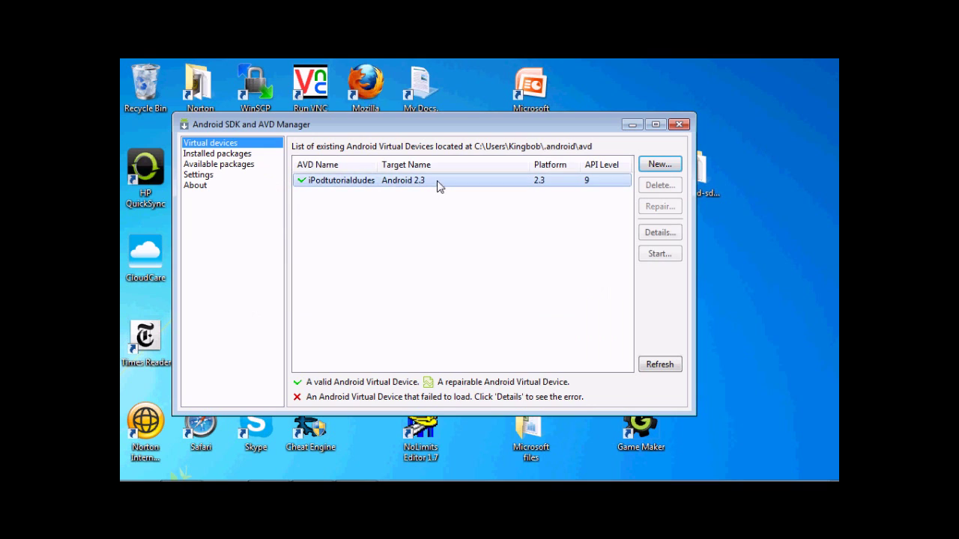
left_click(656, 255)
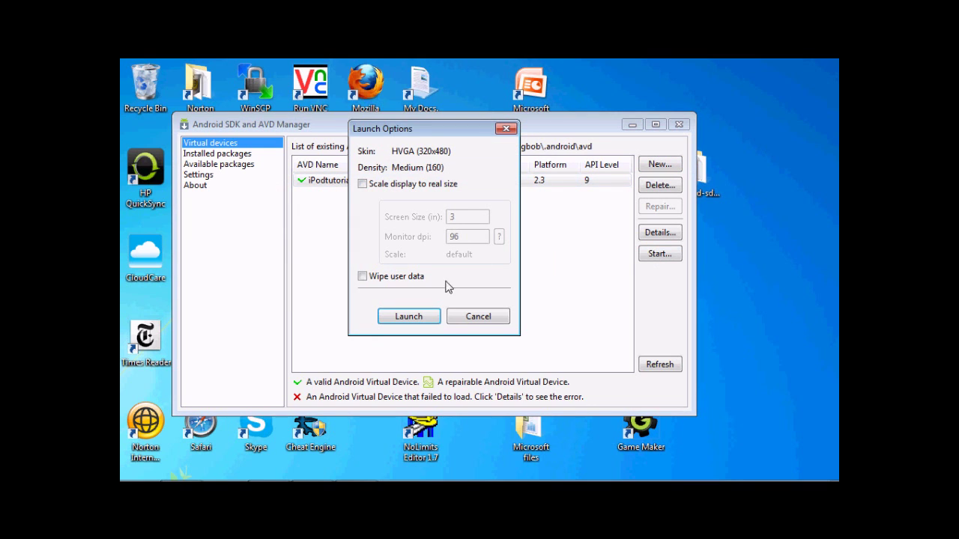
left_click(418, 318)
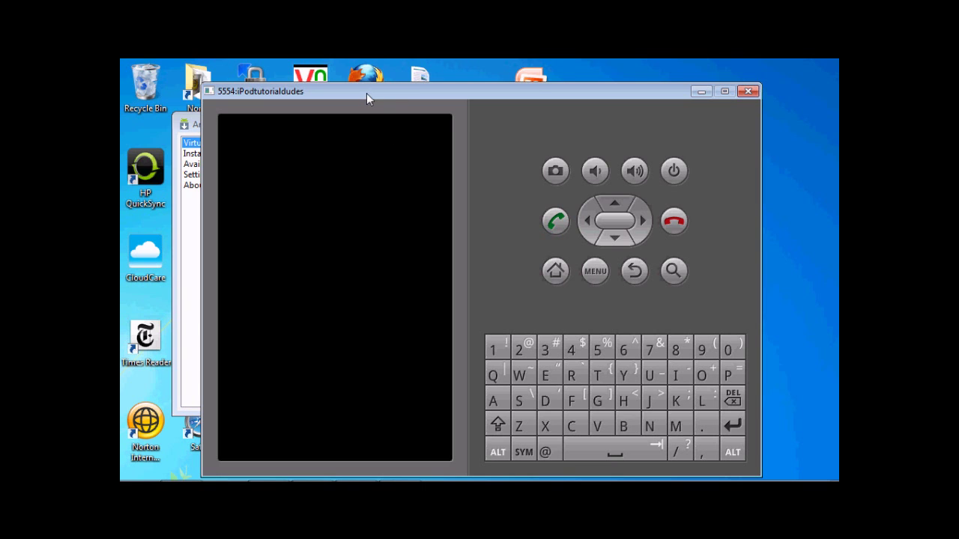
left_click_drag(367, 93, 352, 81)
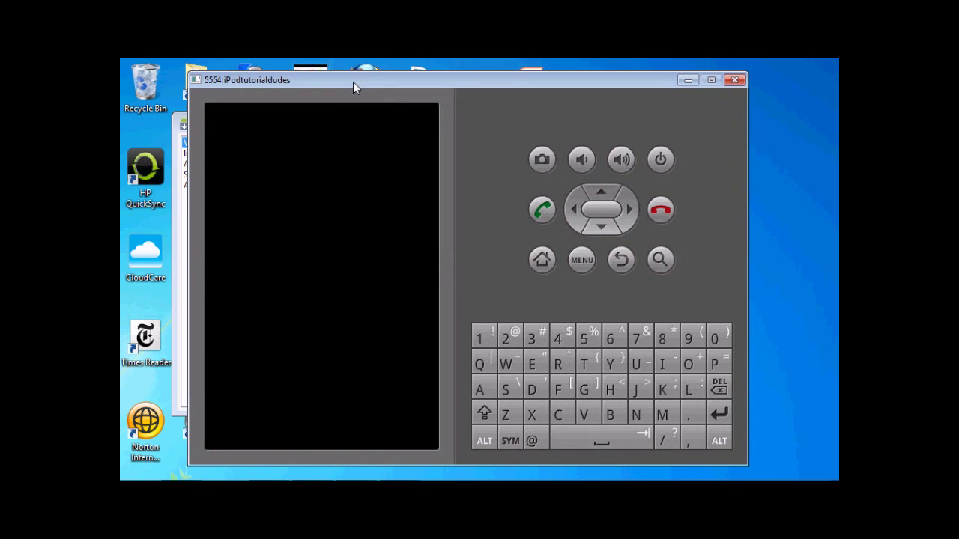